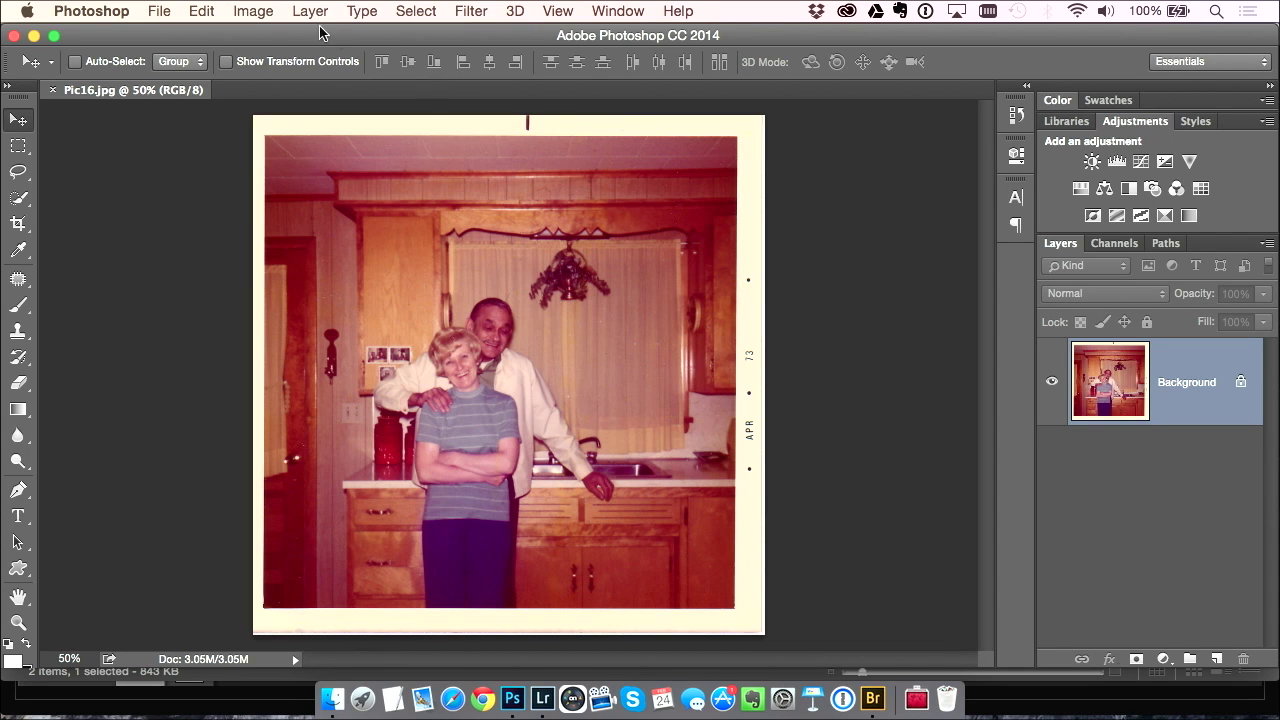
Step: Try automatic colour correction from the Image menu on the kitchen photo, then undo it
{"action": "left_click", "coordinate": [254, 11]}
{"action": "mouse_move", "coordinate": [285, 66]}
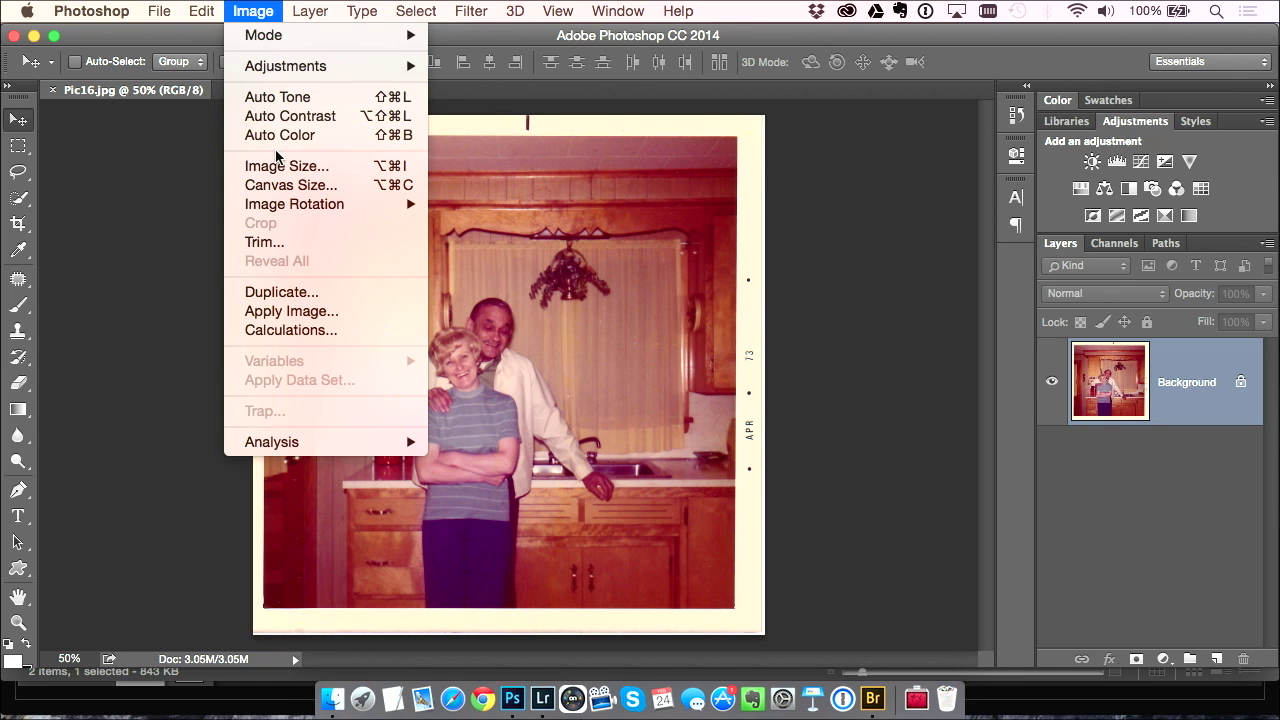
{"action": "left_click", "coordinate": [283, 137]}
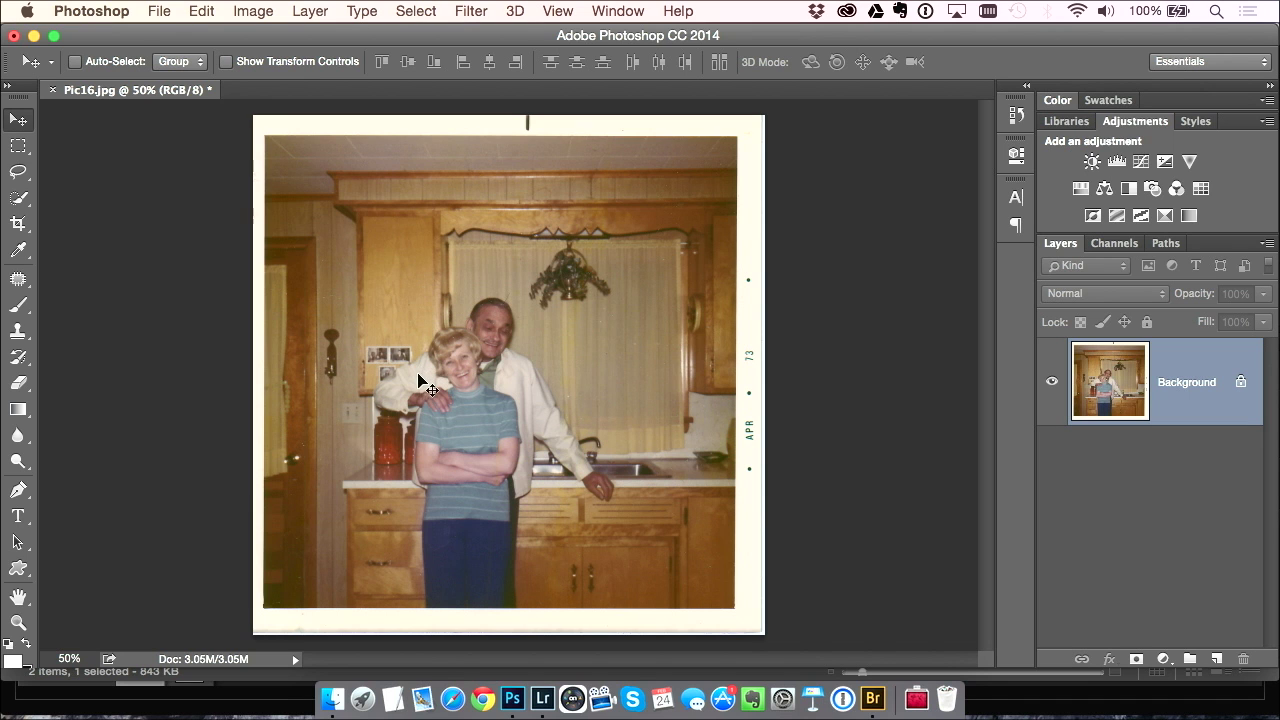
{"action": "key", "text": "super"}
{"action": "key", "text": "super+z"}
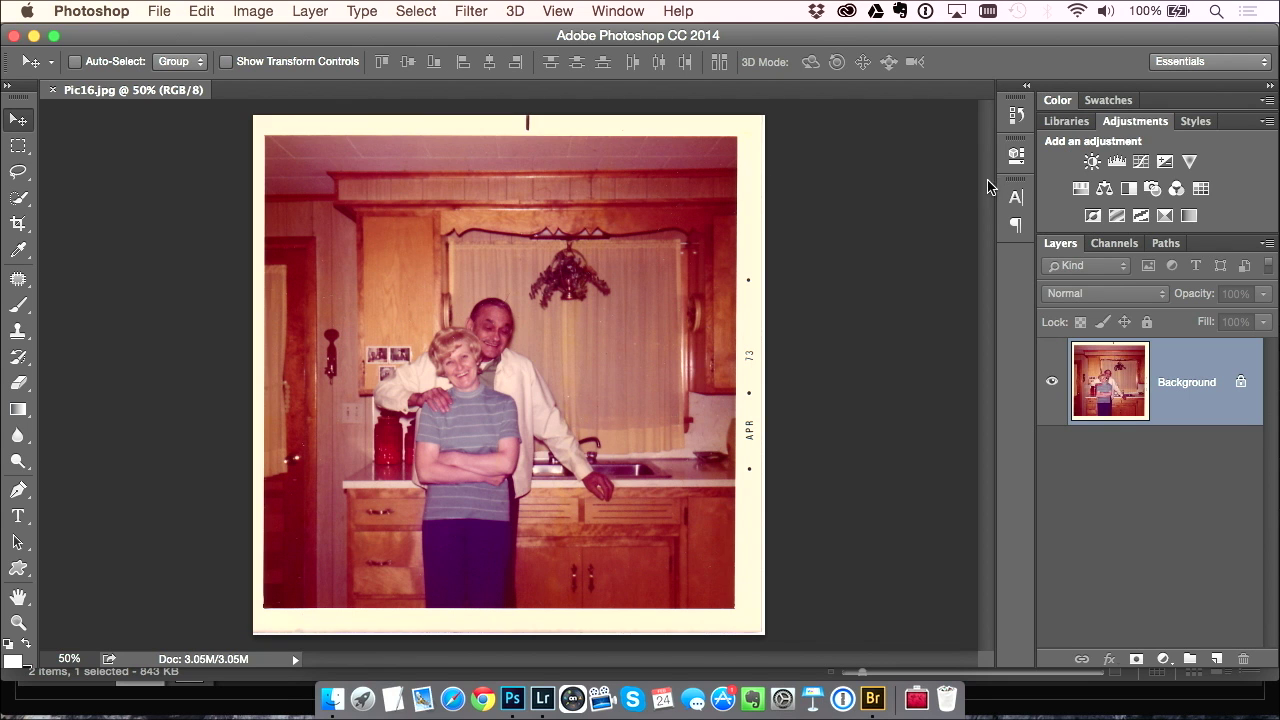
Step: Add a Levels adjustment layer from the Adjustments panel, leaving its default values
{"action": "left_click", "coordinate": [253, 11]}
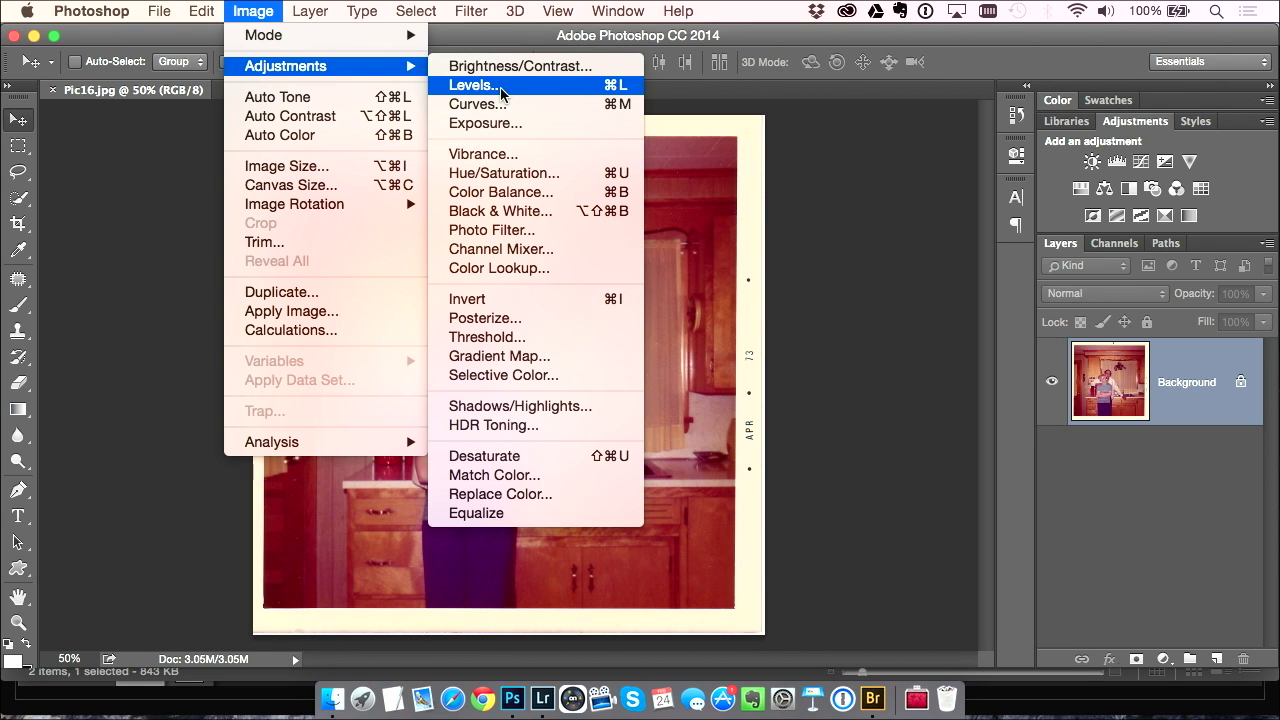
{"action": "key", "text": "Escape"}
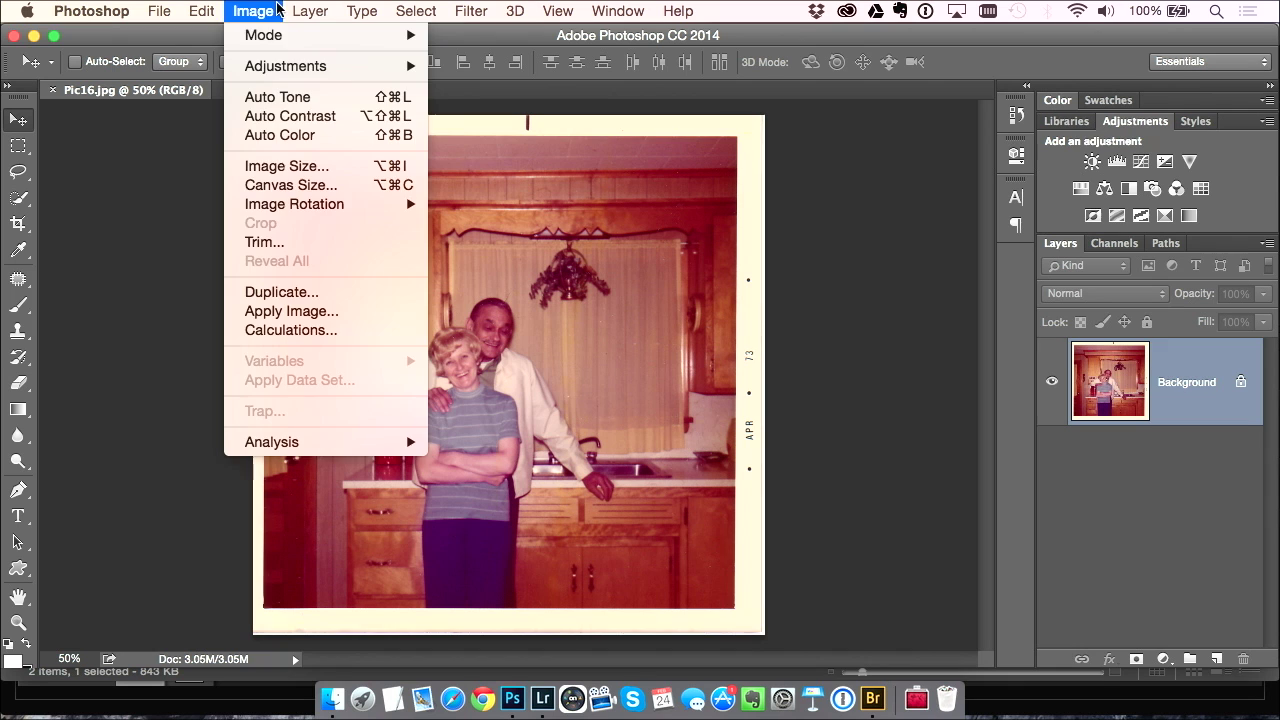
{"action": "left_click", "coordinate": [1117, 162]}
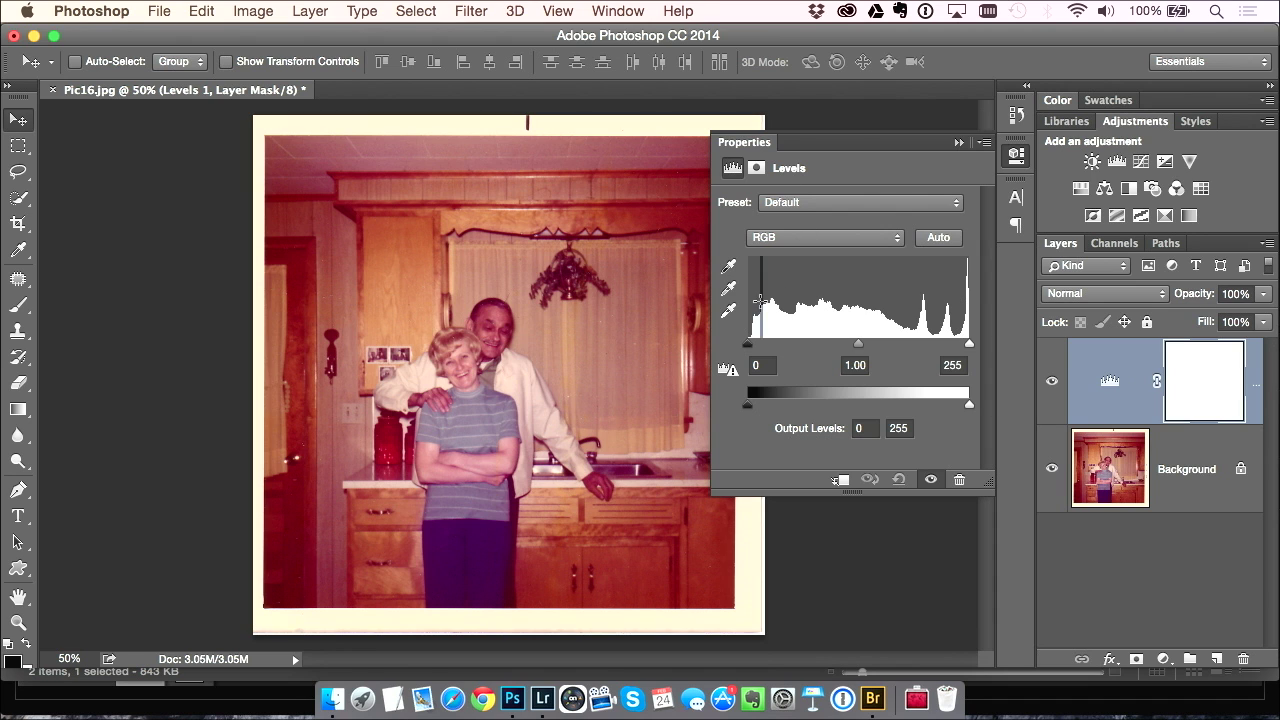
{"action": "left_click_drag", "start_coordinate": [761, 301], "coordinate": [958, 298]}
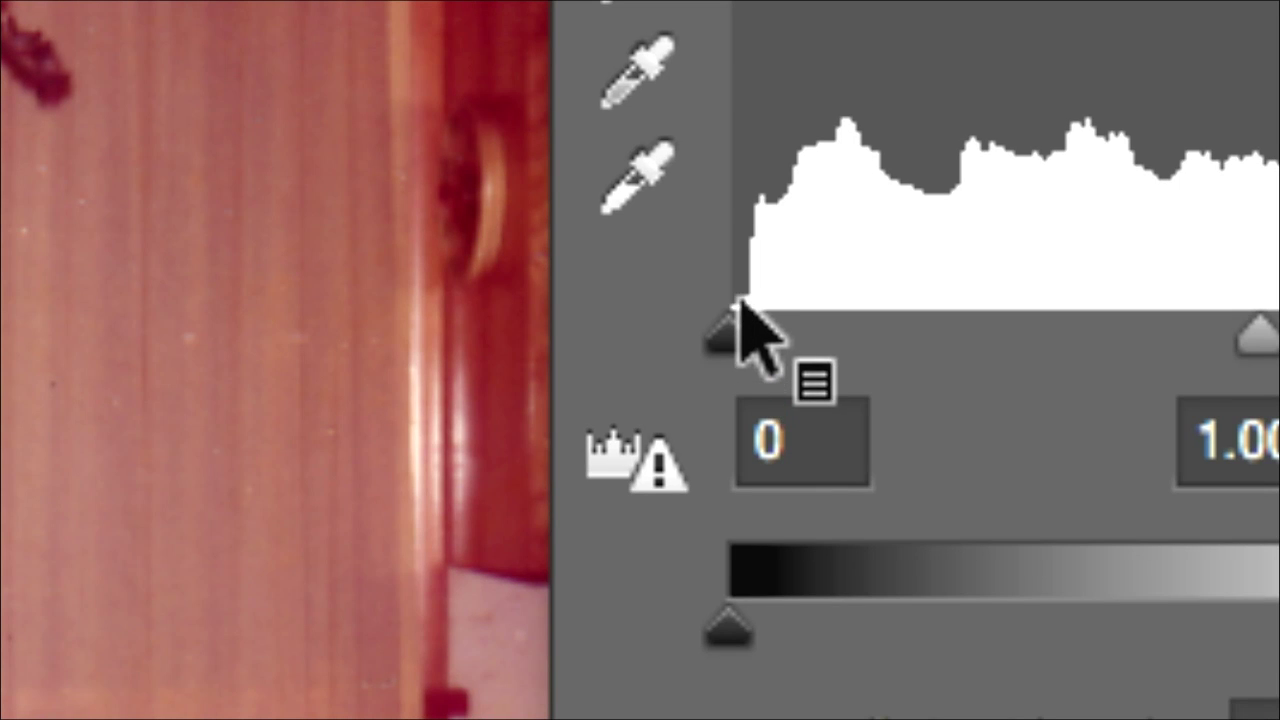
Step: Nudge the Levels black input slider, then drop down the RGB channel list
{"action": "left_click_drag", "start_coordinate": [728, 323], "coordinate": [748, 323]}
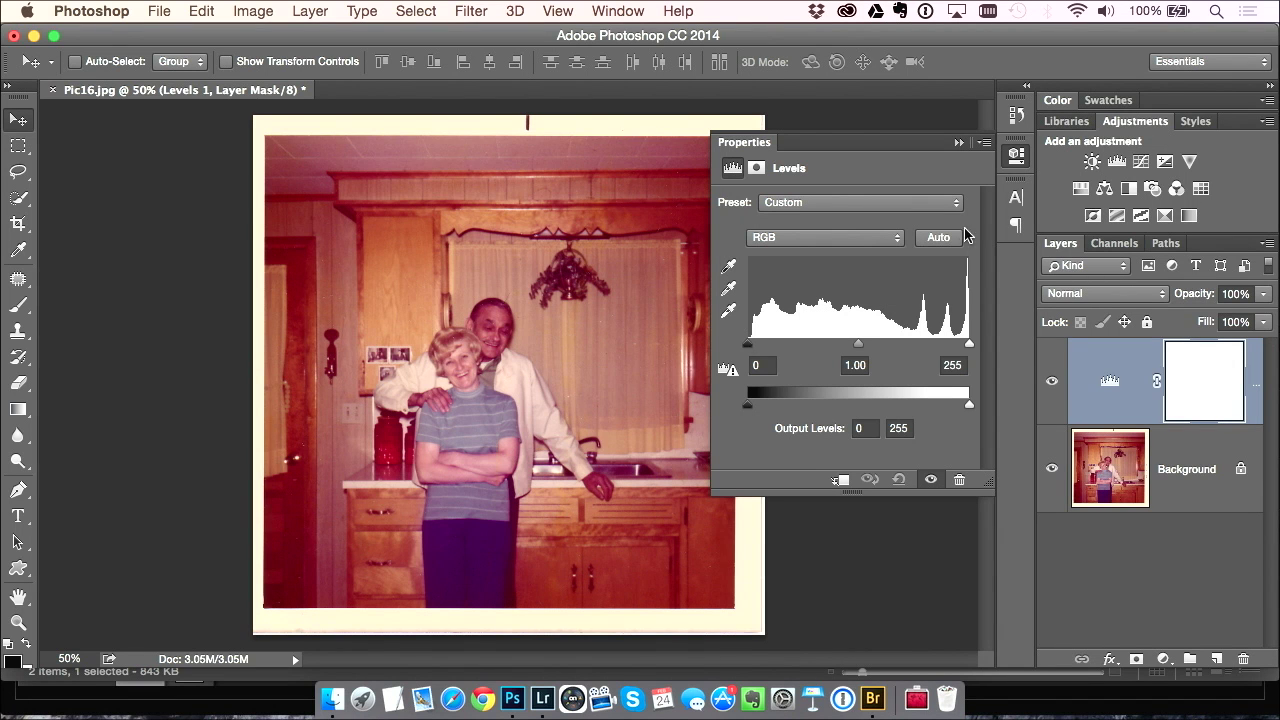
{"action": "left_click", "coordinate": [782, 238]}
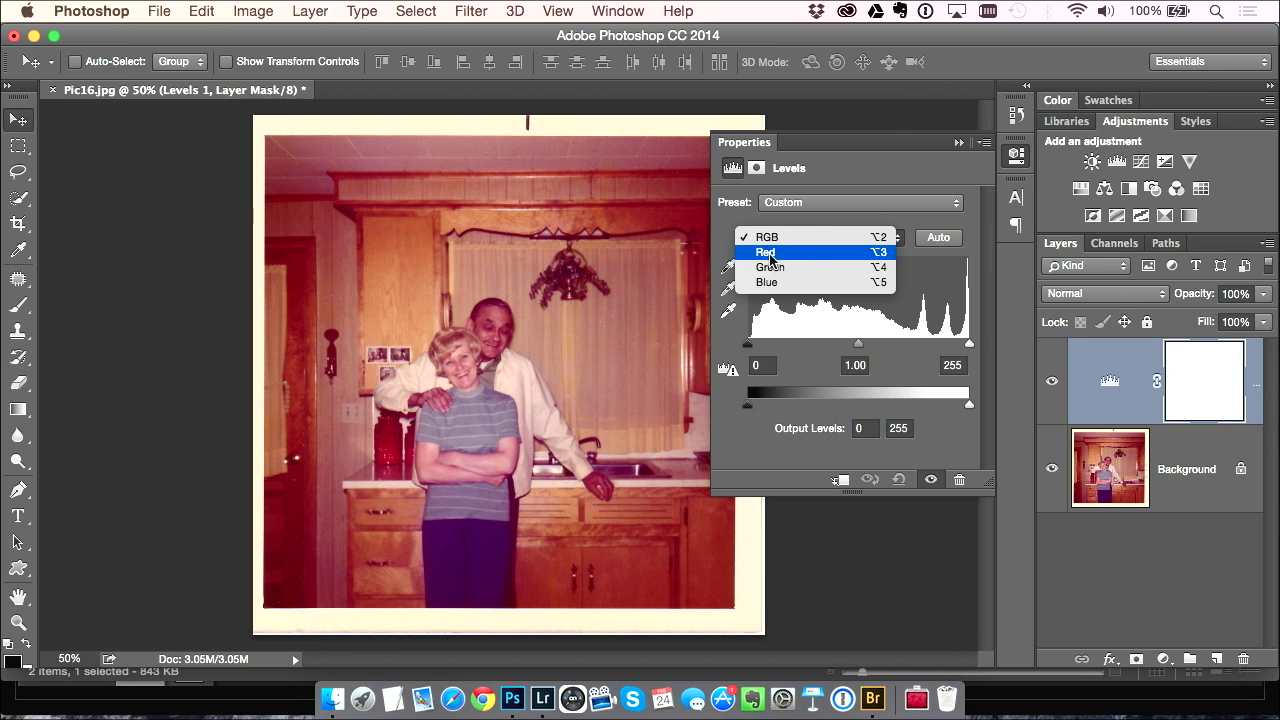
Step: Raise the Red and Blue black inputs and pull in the Green white input
{"action": "left_click", "coordinate": [771, 254]}
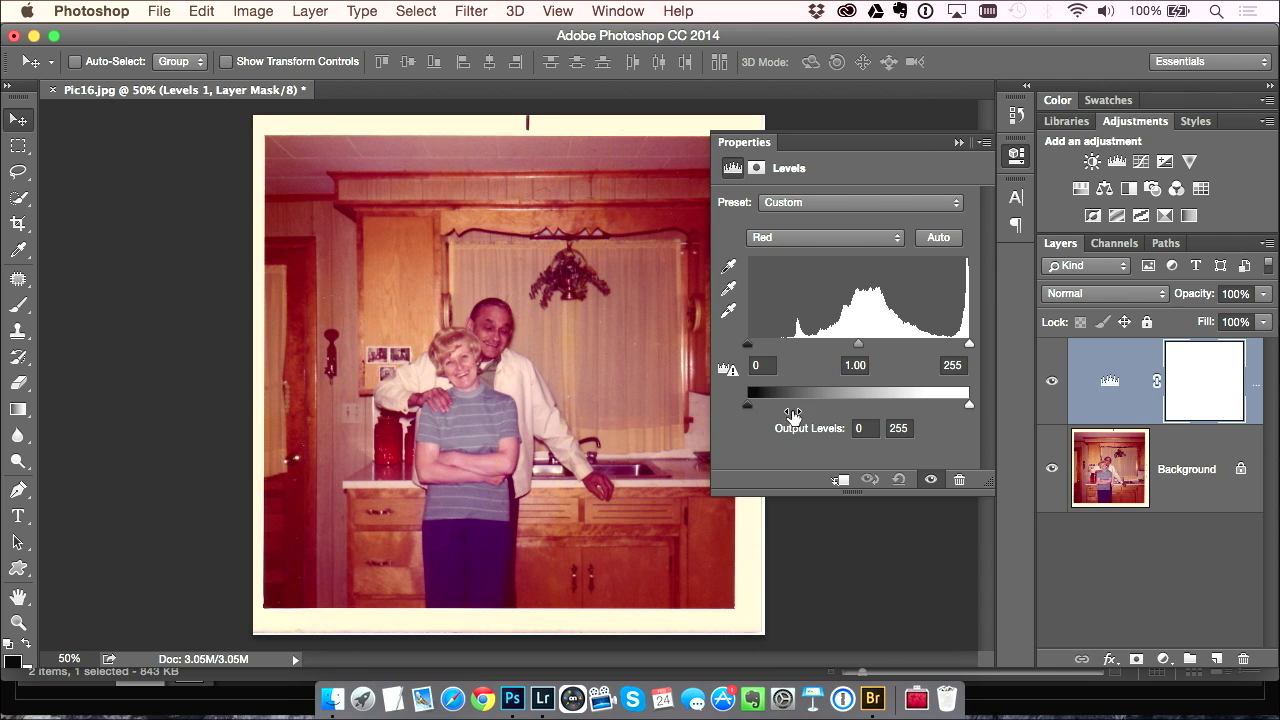
{"action": "left_click_drag", "start_coordinate": [748, 345], "coordinate": [789, 345]}
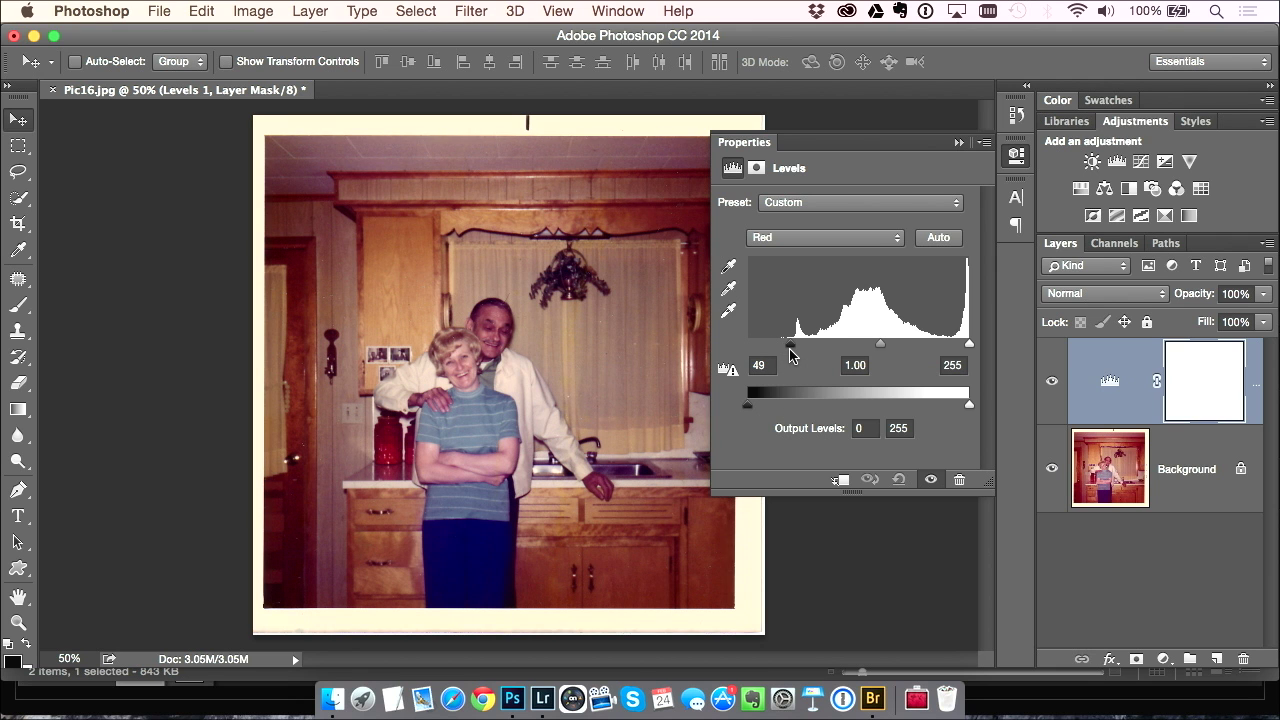
{"action": "left_click", "coordinate": [809, 240]}
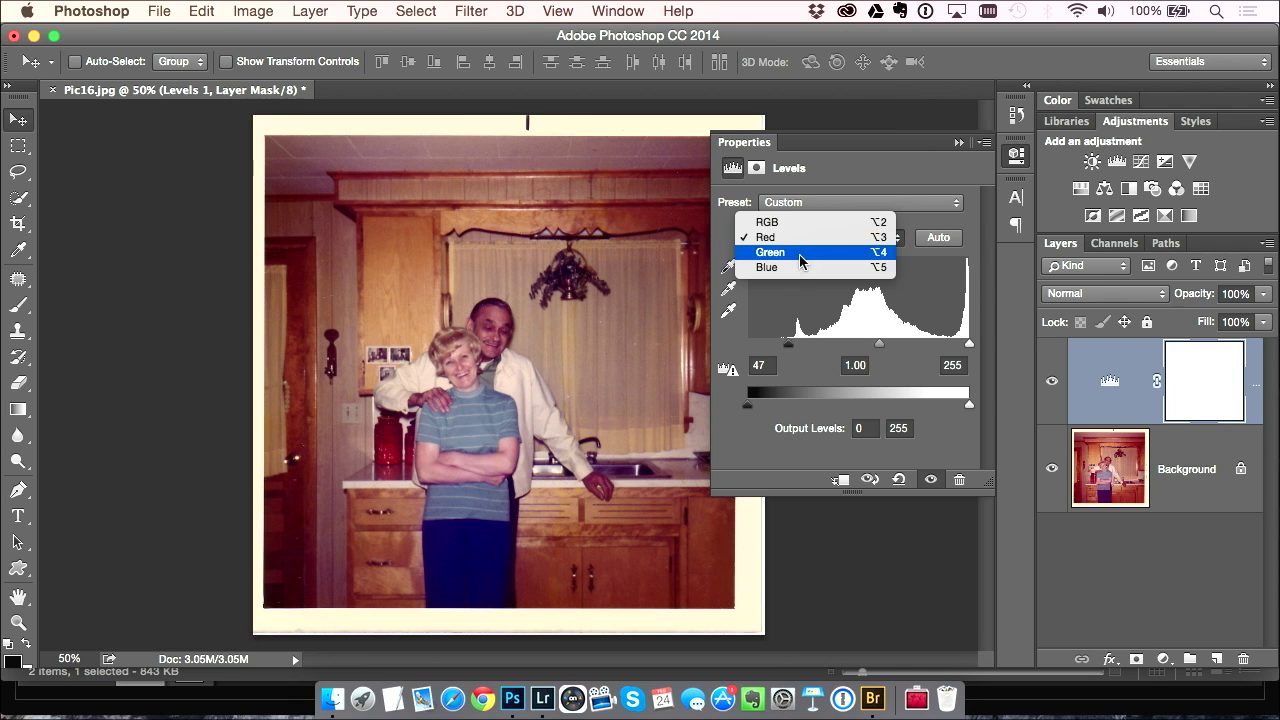
{"action": "left_click", "coordinate": [803, 252]}
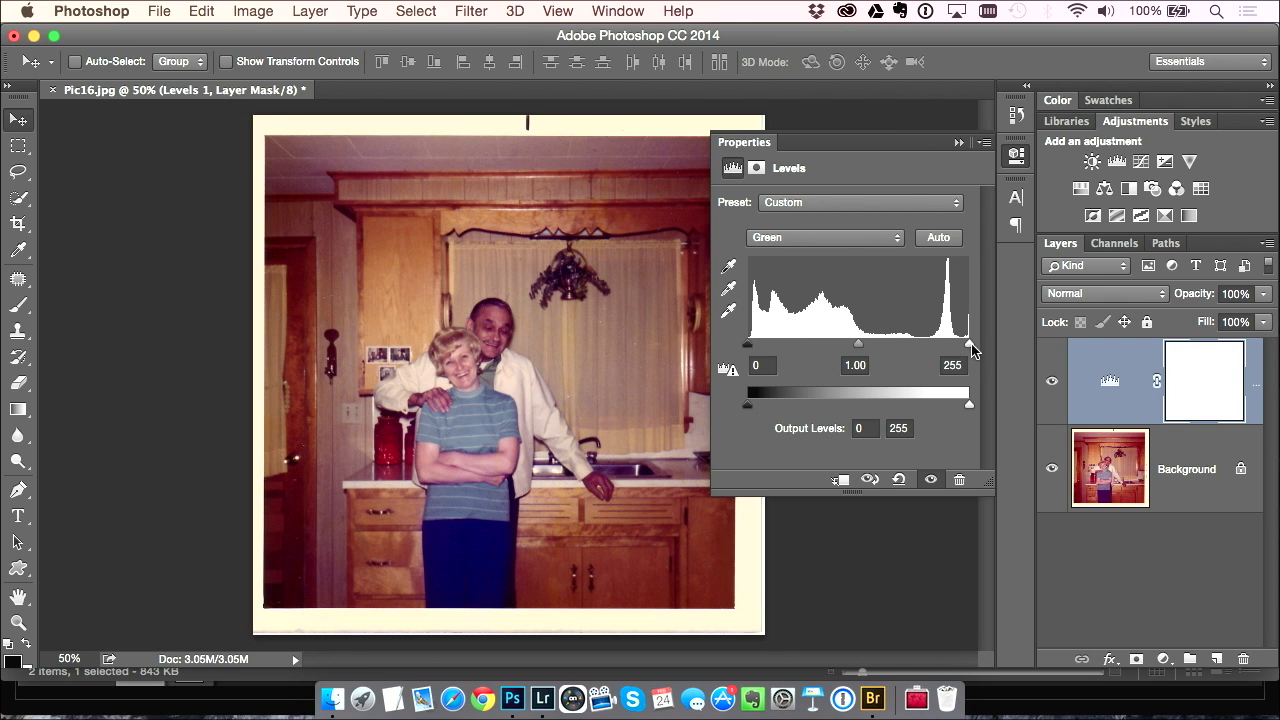
{"action": "left_click_drag", "start_coordinate": [968, 347], "coordinate": [960, 347]}
{"action": "left_click", "coordinate": [822, 240]}
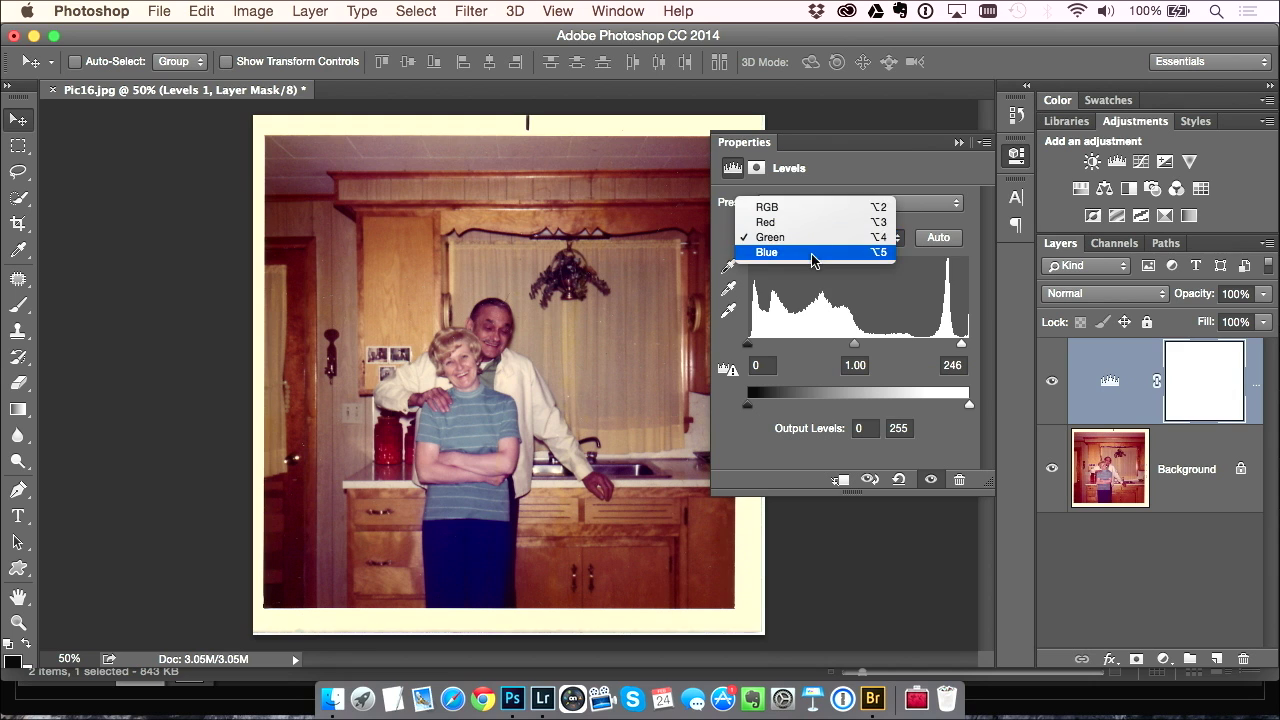
{"action": "left_click", "coordinate": [816, 262]}
{"action": "left_click_drag", "start_coordinate": [750, 347], "coordinate": [756, 348]}
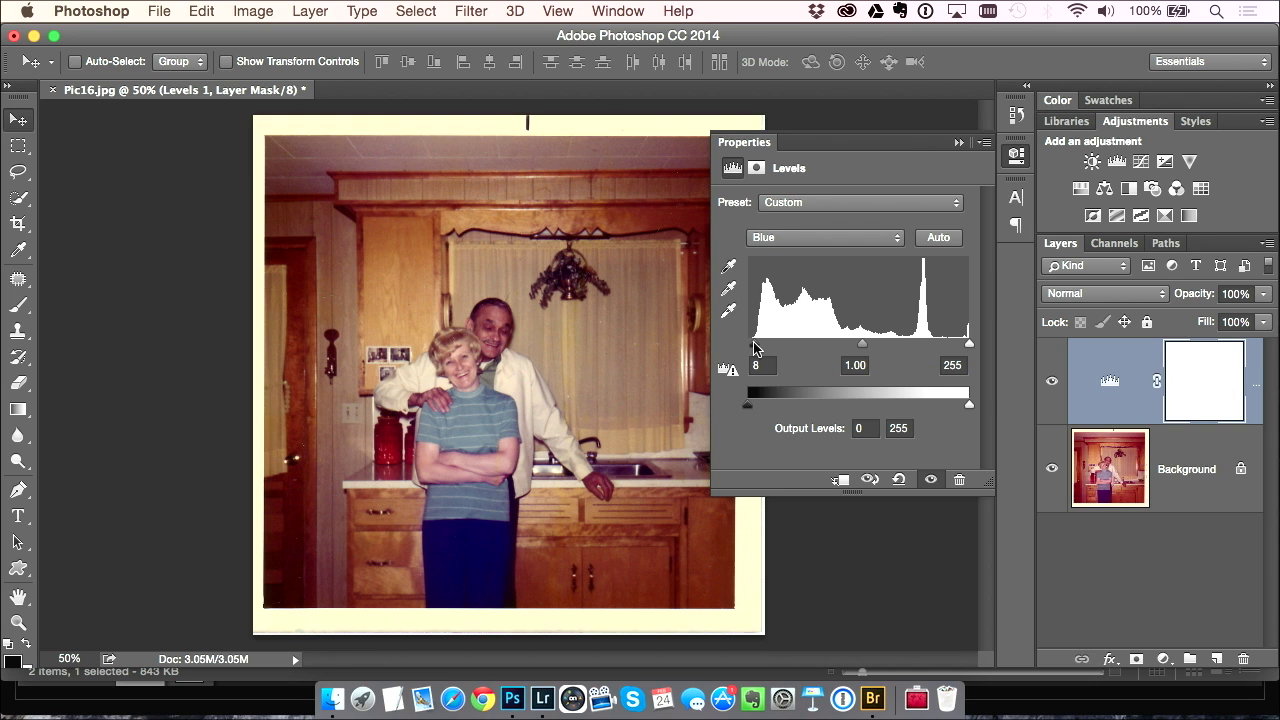
{"action": "left_click", "coordinate": [958, 142]}
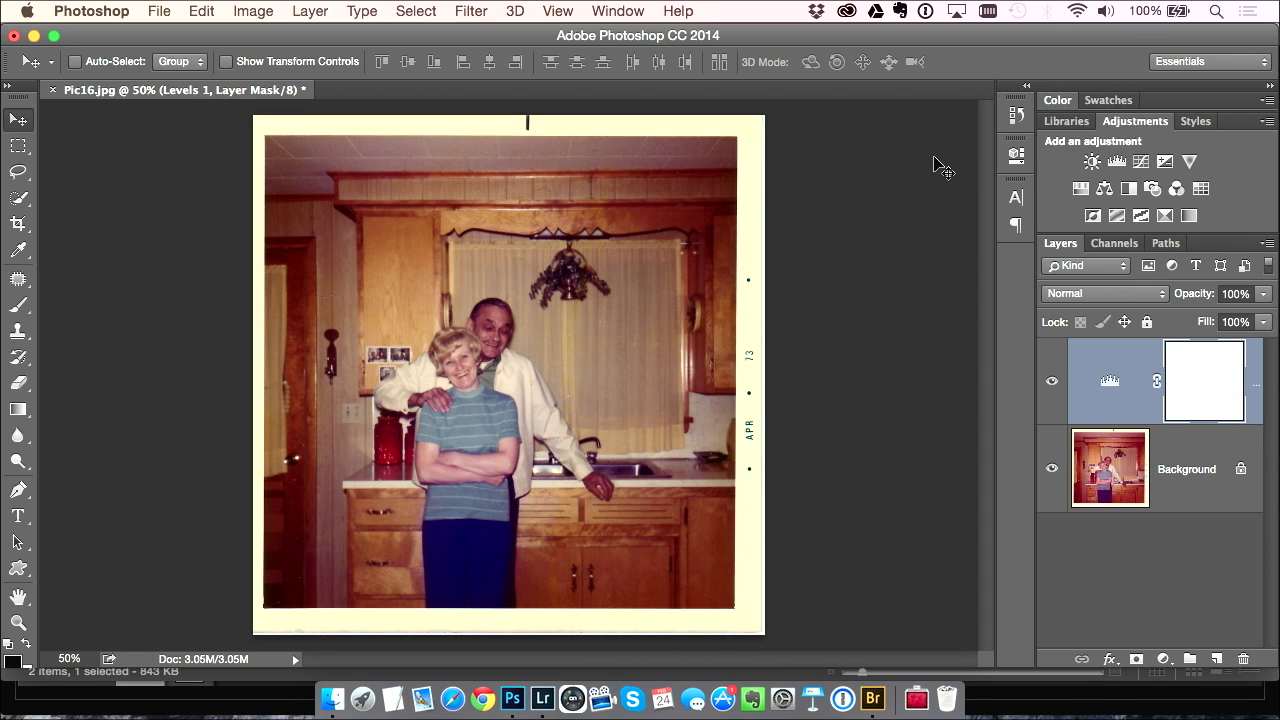
Step: Toggle the Levels layer's visibility to compare before and after, then close Pic16.jpg
{"action": "left_click", "coordinate": [1052, 381]}
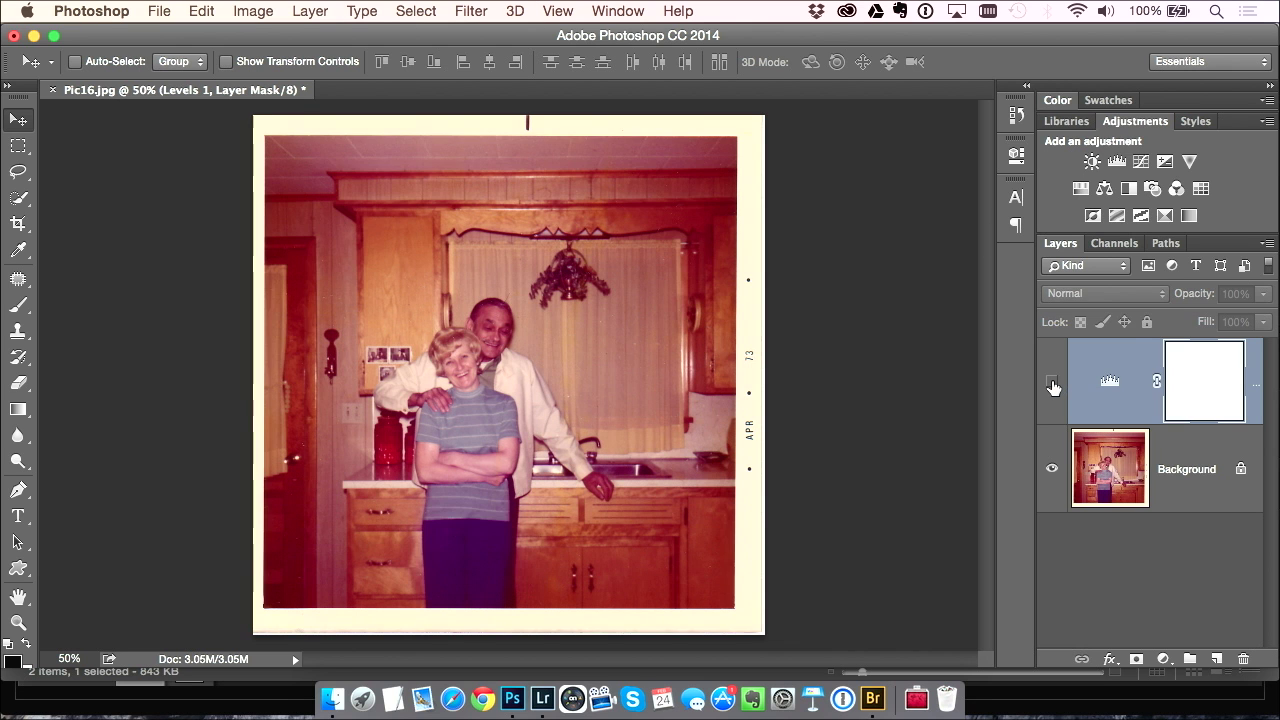
{"action": "left_click", "coordinate": [1052, 382]}
{"action": "left_click", "coordinate": [1052, 382]}
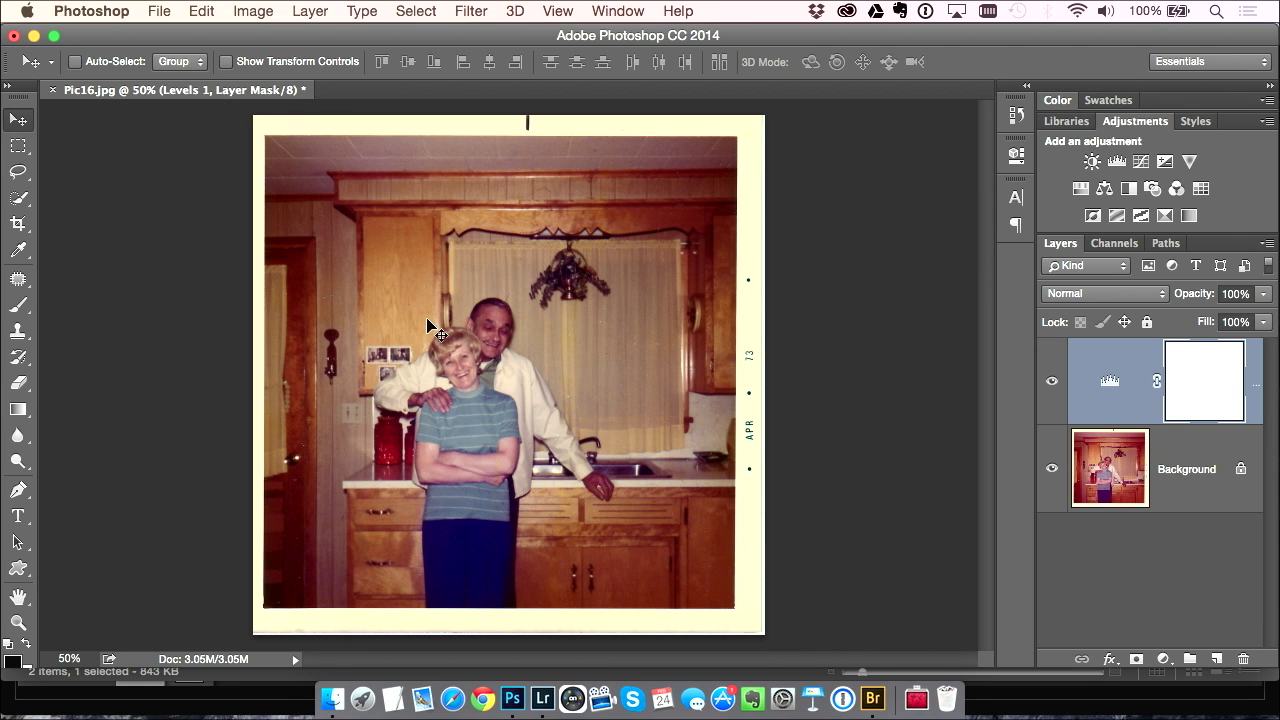
{"action": "left_click", "coordinate": [1051, 381]}
{"action": "key", "text": "super+w"}
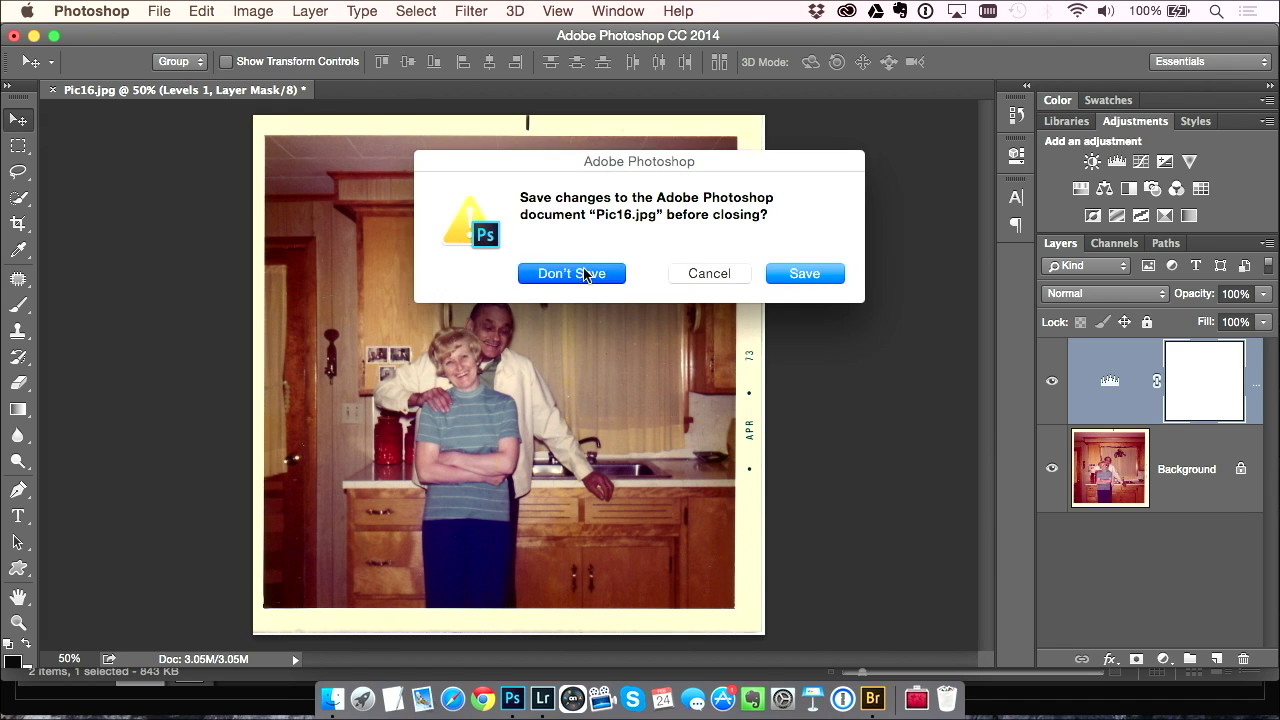
Step: Discard the kitchen photo, open Pic25.jpg, and add then delete a trial Levels layer
{"action": "left_click", "coordinate": [560, 272]}
{"action": "double_click", "coordinate": [382, 168]}
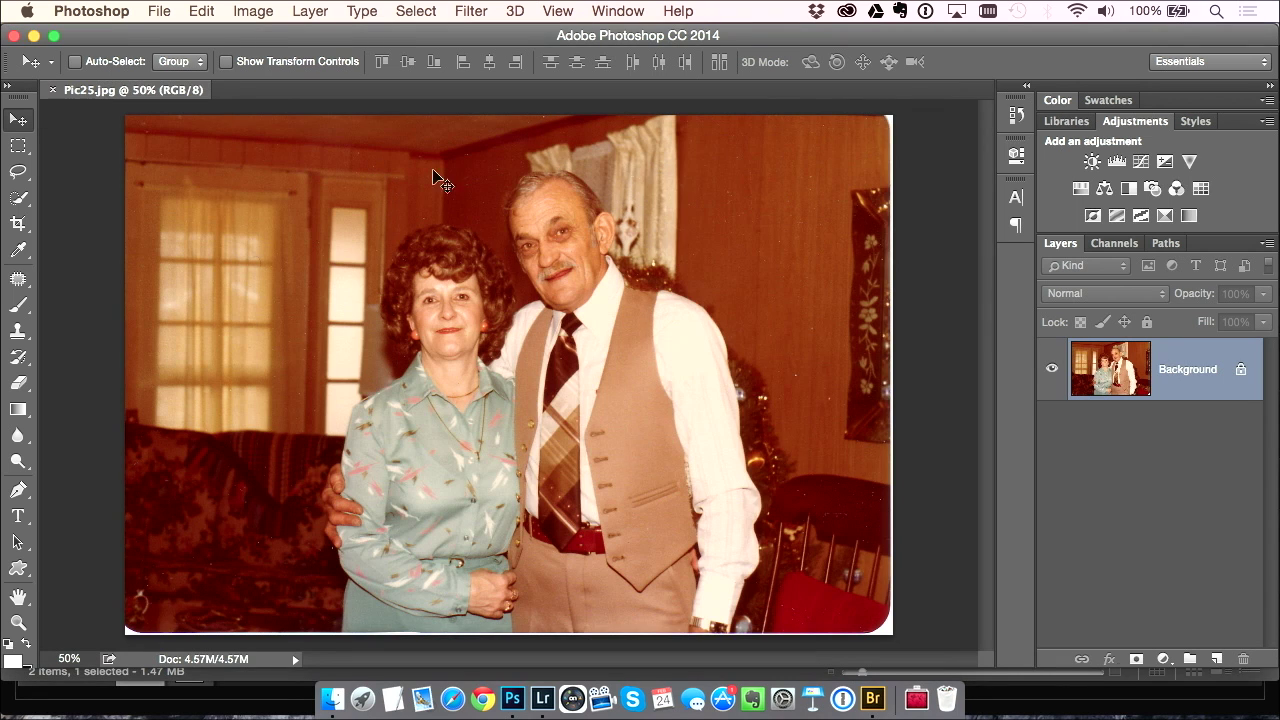
{"action": "left_click", "coordinate": [1116, 161]}
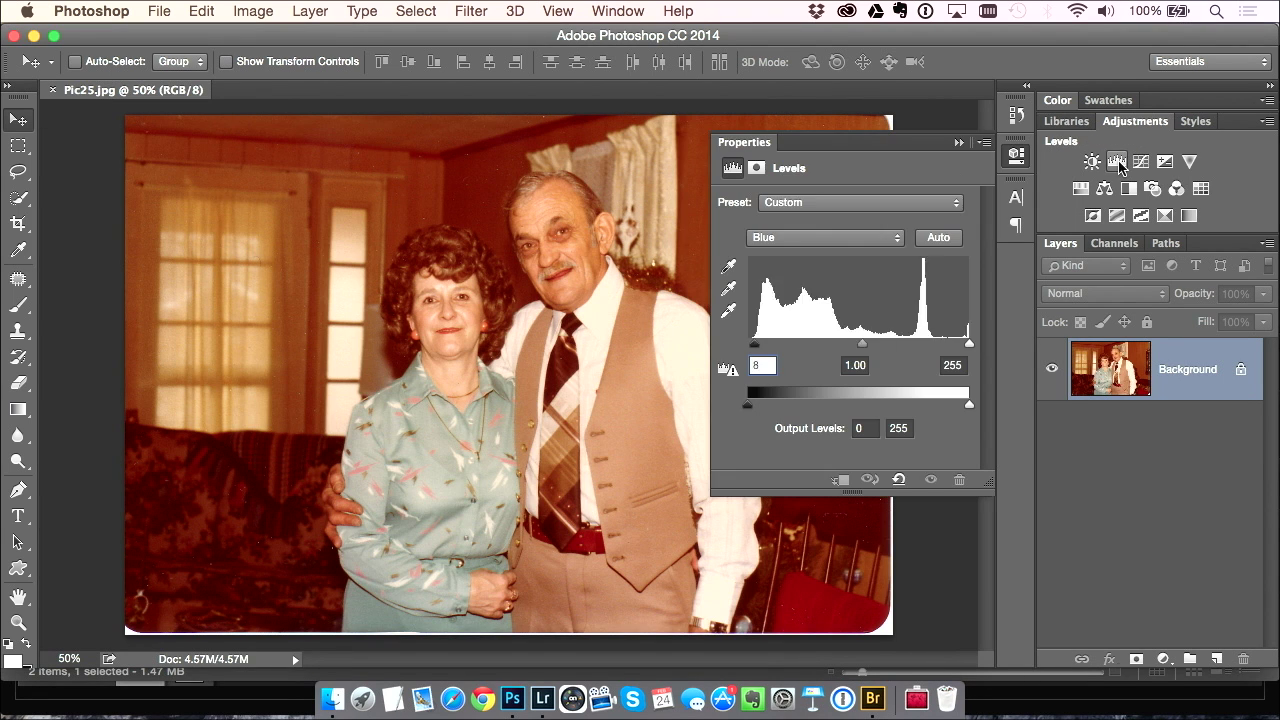
{"action": "left_click", "coordinate": [958, 142]}
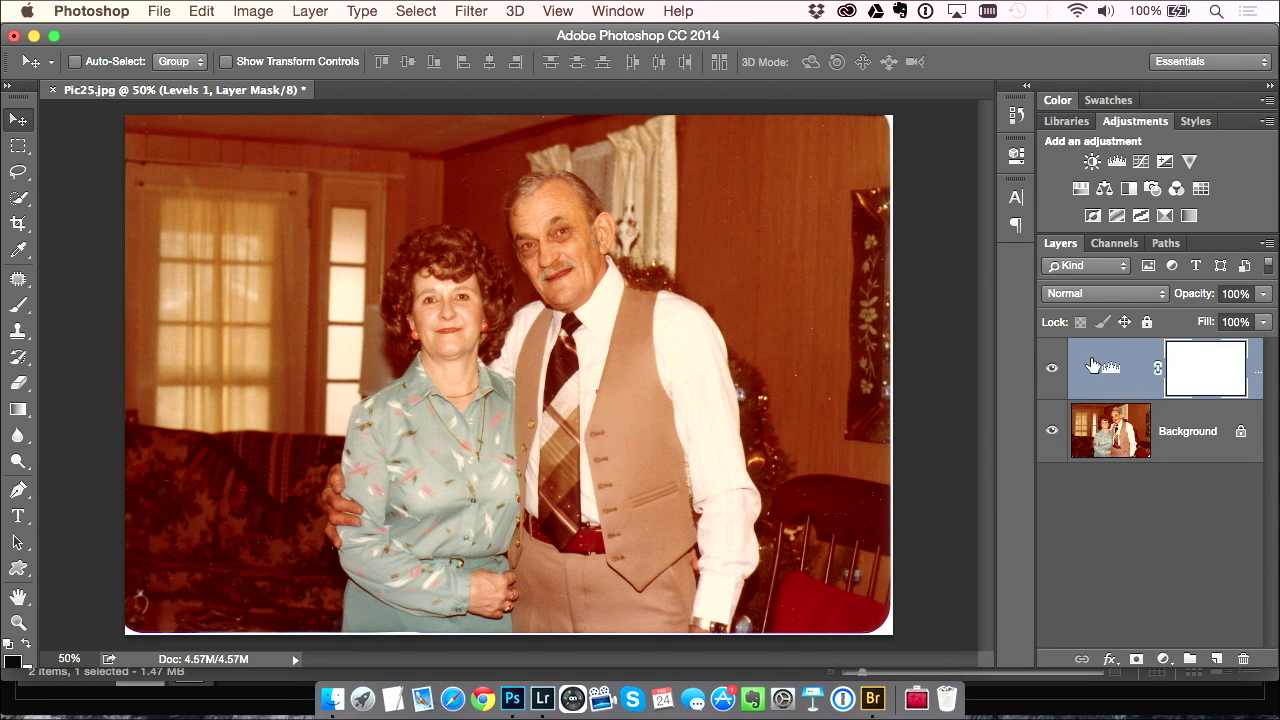
{"action": "key", "text": "BackSpace"}
Step: Try automatic colour correction on Pic25.jpg, then revert it
{"action": "left_click", "coordinate": [253, 11]}
{"action": "mouse_move", "coordinate": [285, 66]}
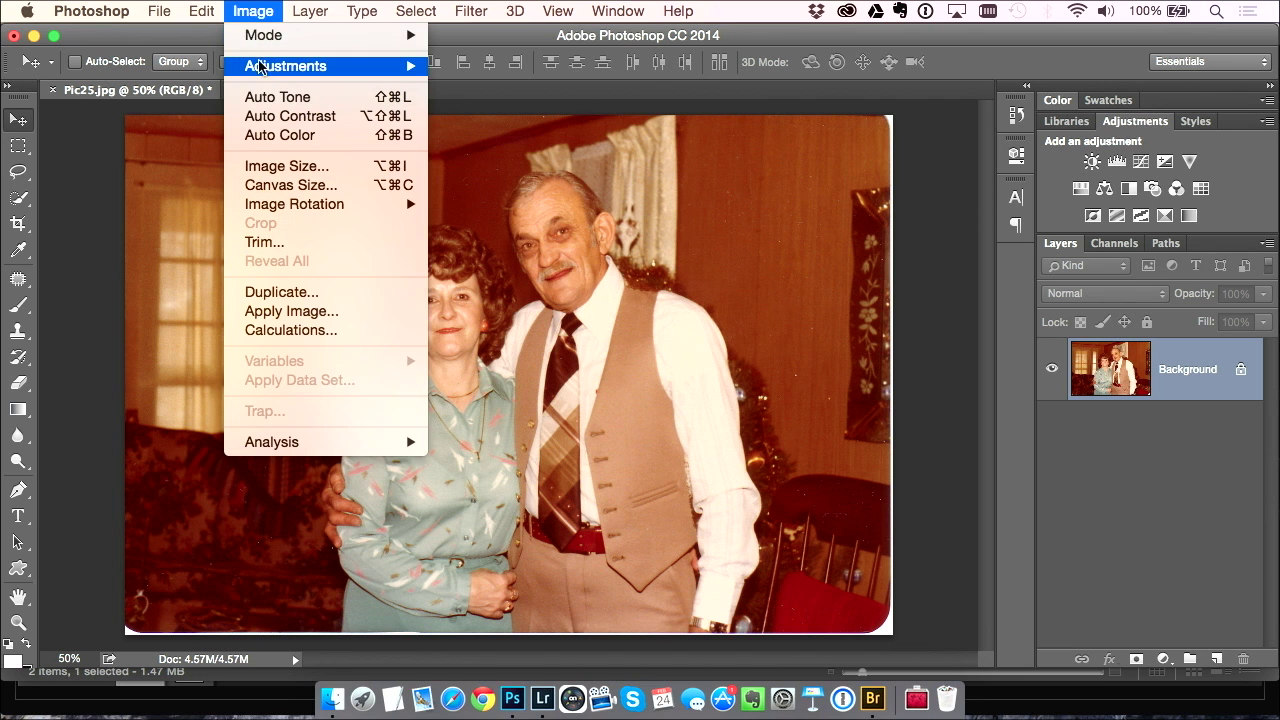
{"action": "left_click", "coordinate": [302, 137]}
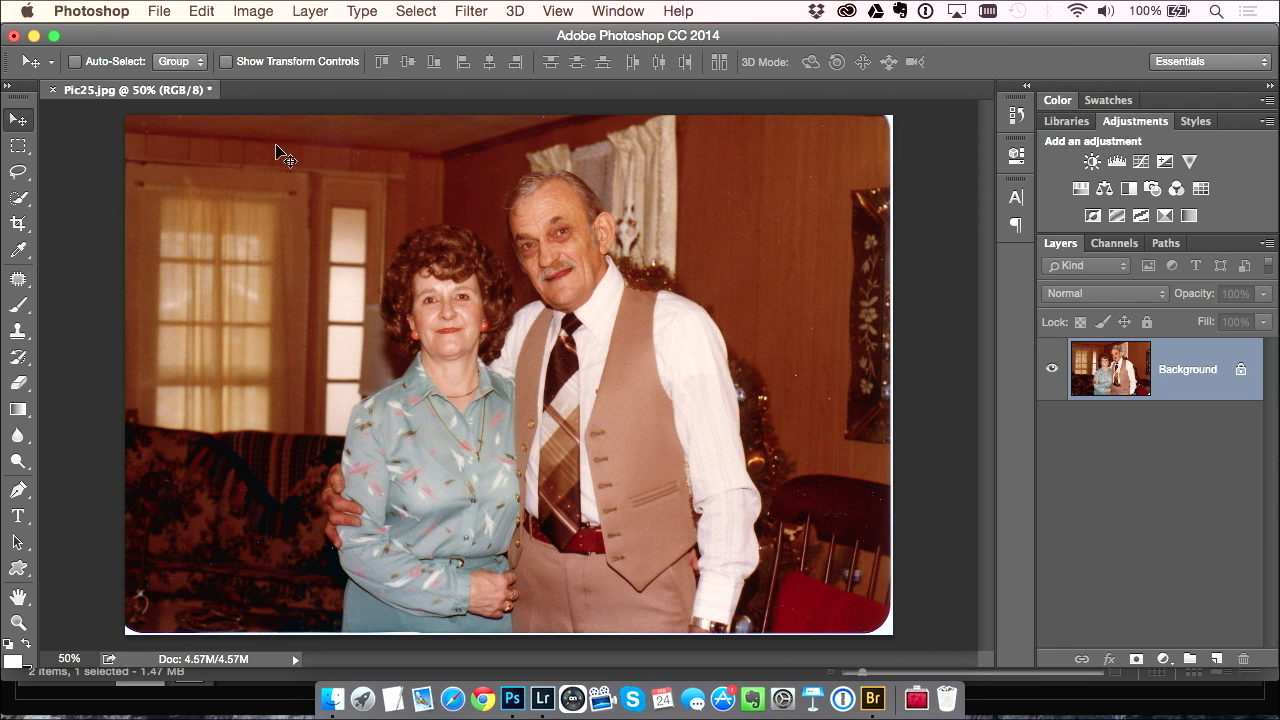
{"action": "key", "text": "shift+super+l"}
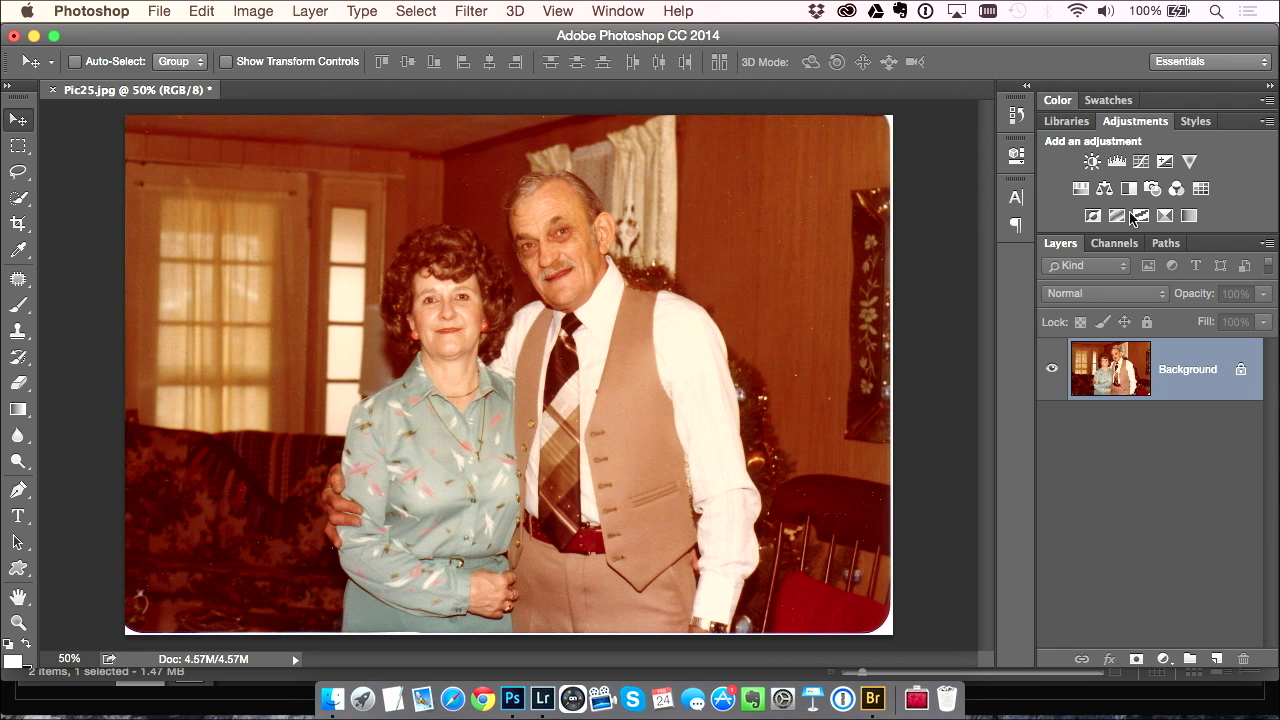
Step: Add a Levels layer to Pic25.jpg, raise the Red shadows to 38, and work through the Green channel
{"action": "left_click", "coordinate": [1116, 161]}
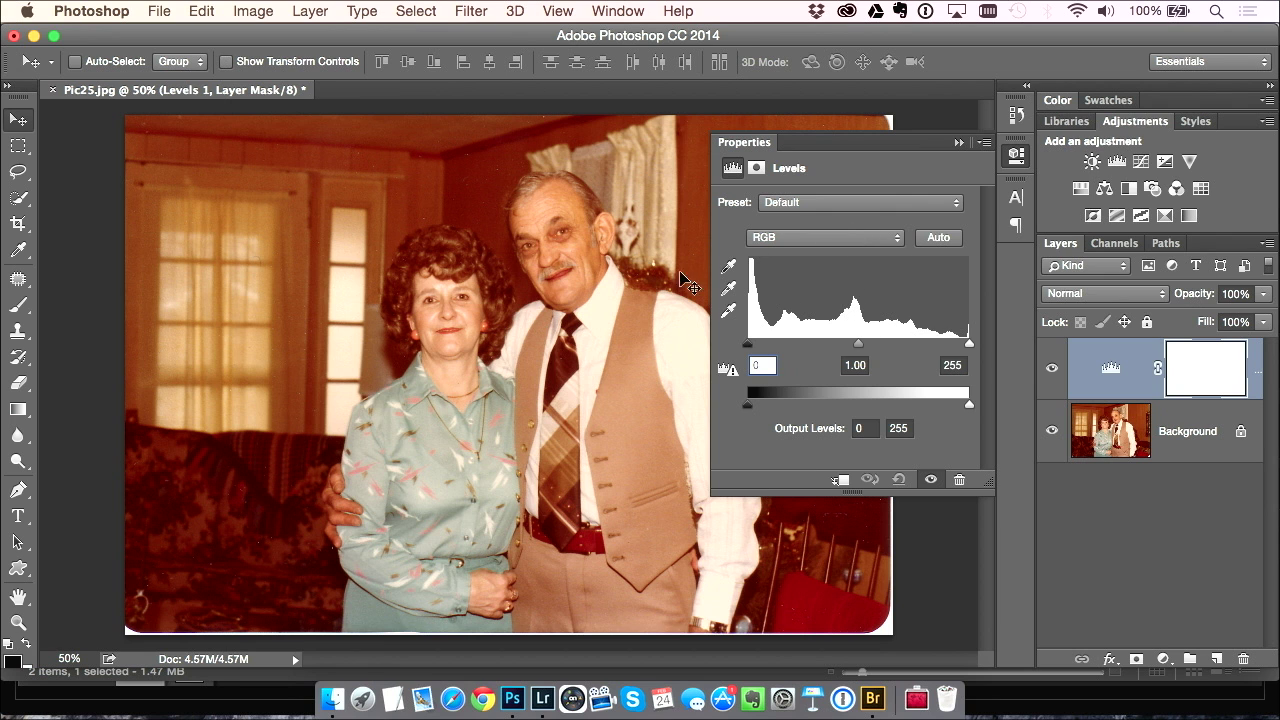
{"action": "left_click", "coordinate": [837, 237]}
{"action": "left_click", "coordinate": [834, 253]}
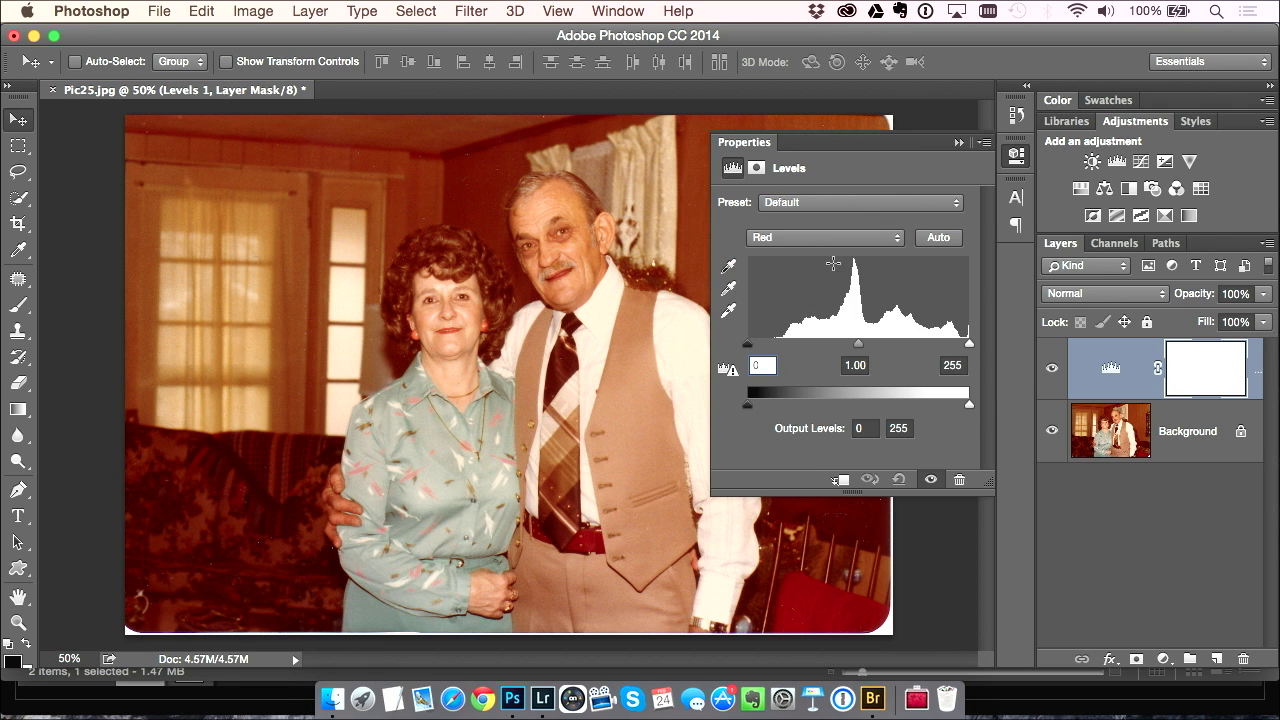
{"action": "left_click_drag", "start_coordinate": [748, 344], "coordinate": [779, 344]}
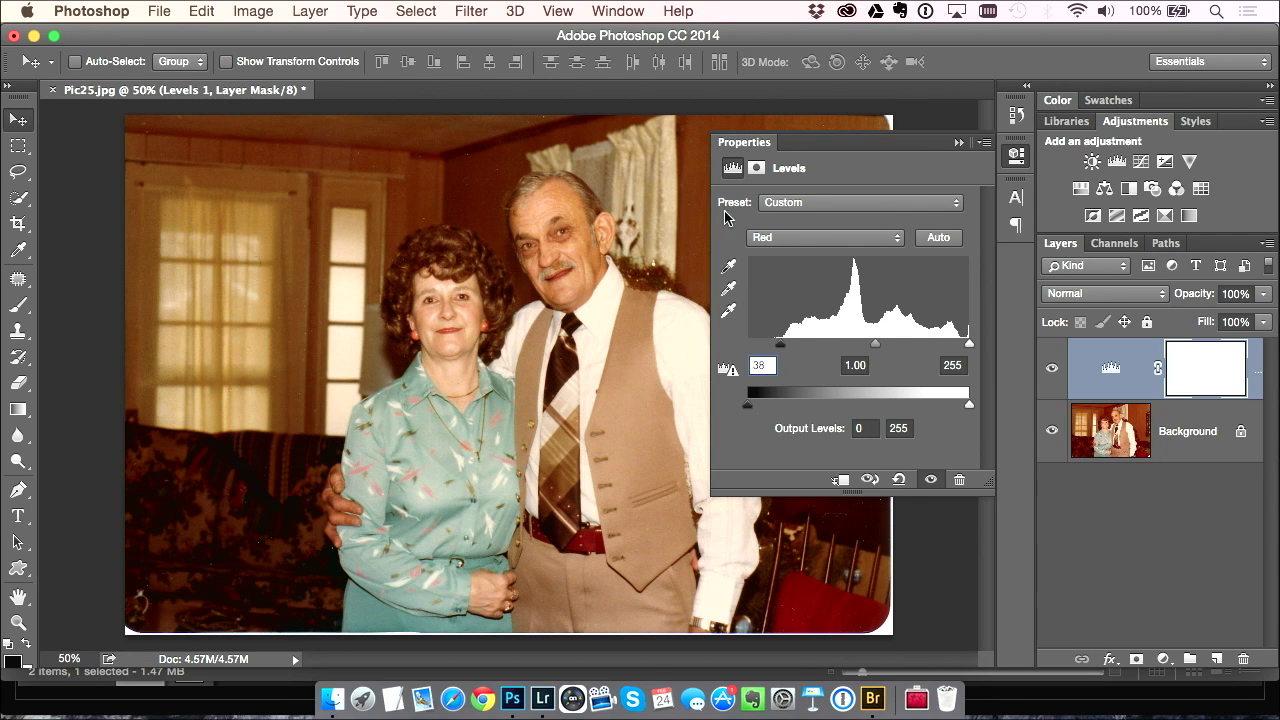
{"action": "left_click", "coordinate": [785, 238]}
{"action": "left_click", "coordinate": [785, 253]}
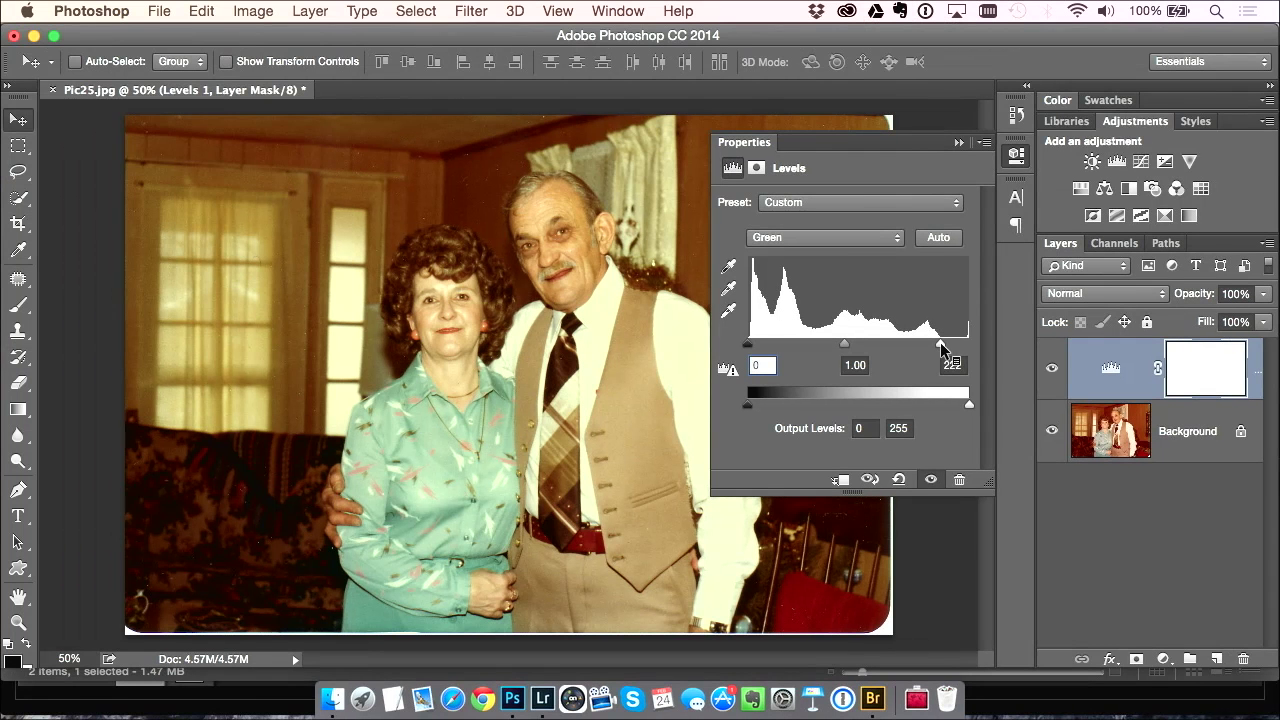
{"action": "left_click", "coordinate": [849, 237]}
Step: Lower the Blue channel highlights to about 198 in Levels
{"action": "left_click", "coordinate": [870, 257]}
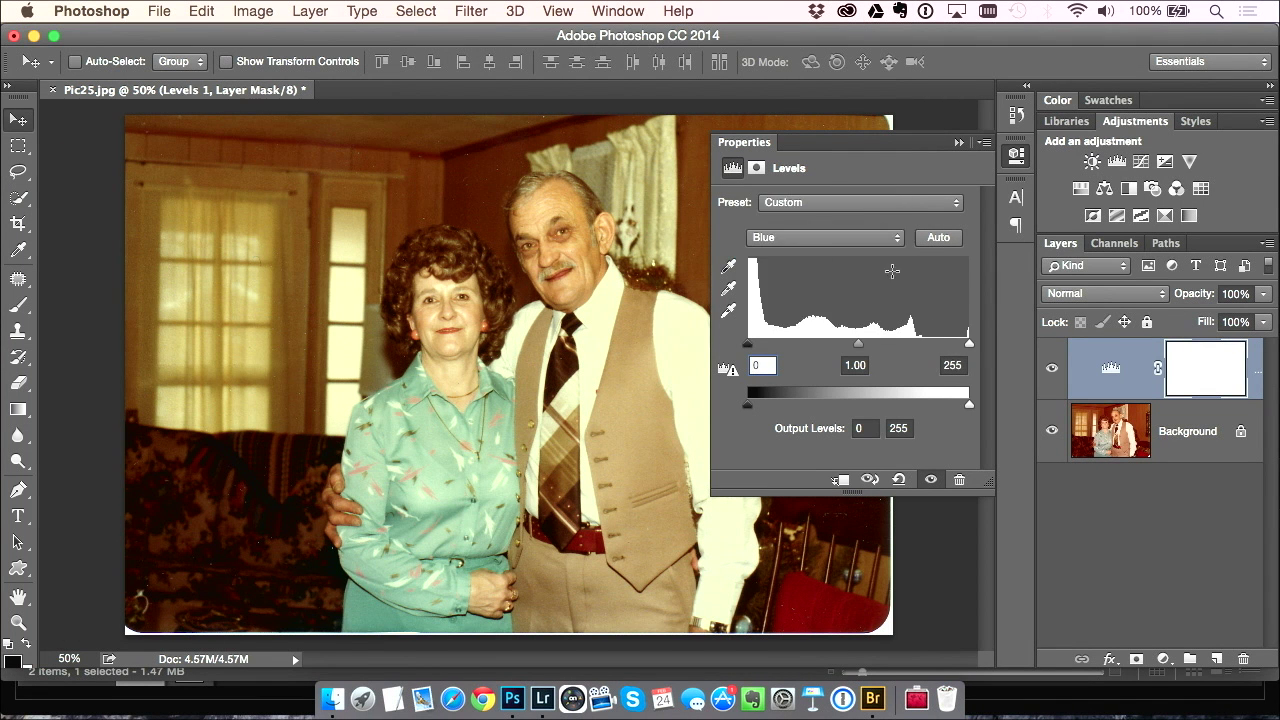
{"action": "left_click_drag", "start_coordinate": [969, 345], "coordinate": [921, 345]}
{"action": "left_click", "coordinate": [959, 143]}
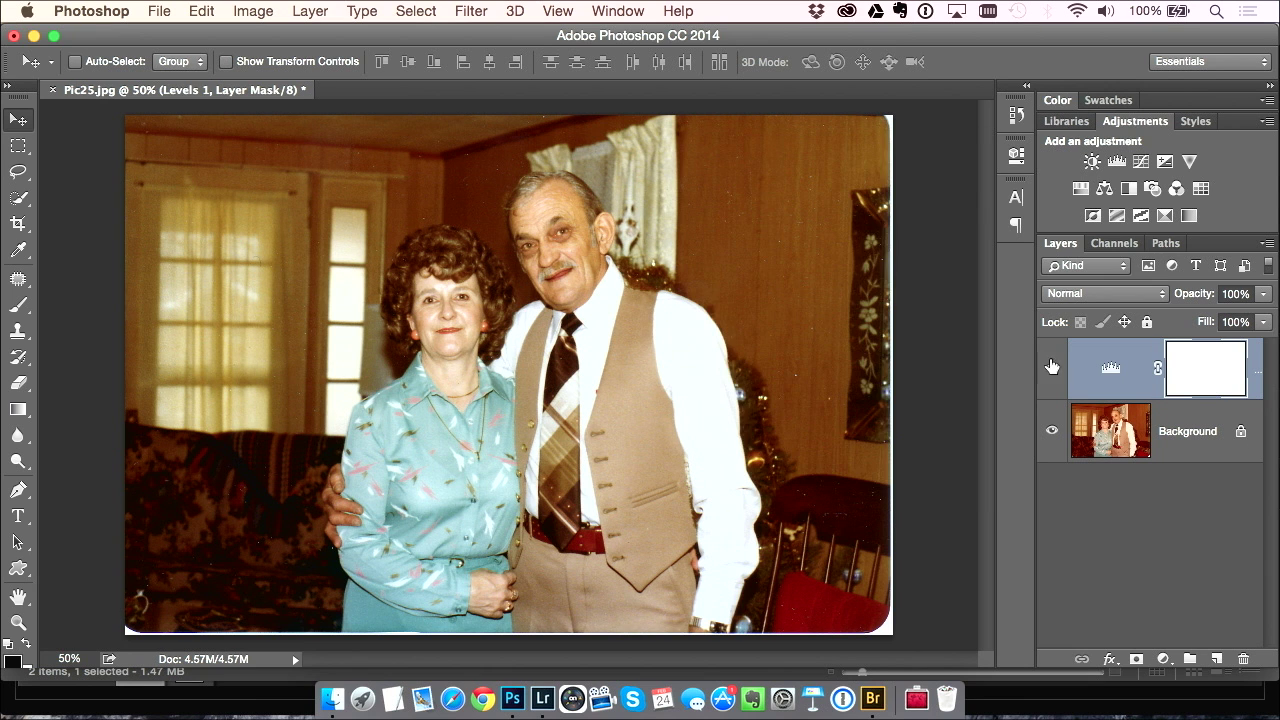
Step: Toggle the Levels layer to compare before and after, then close Pic25.jpg without saving
{"action": "left_click", "coordinate": [1051, 370]}
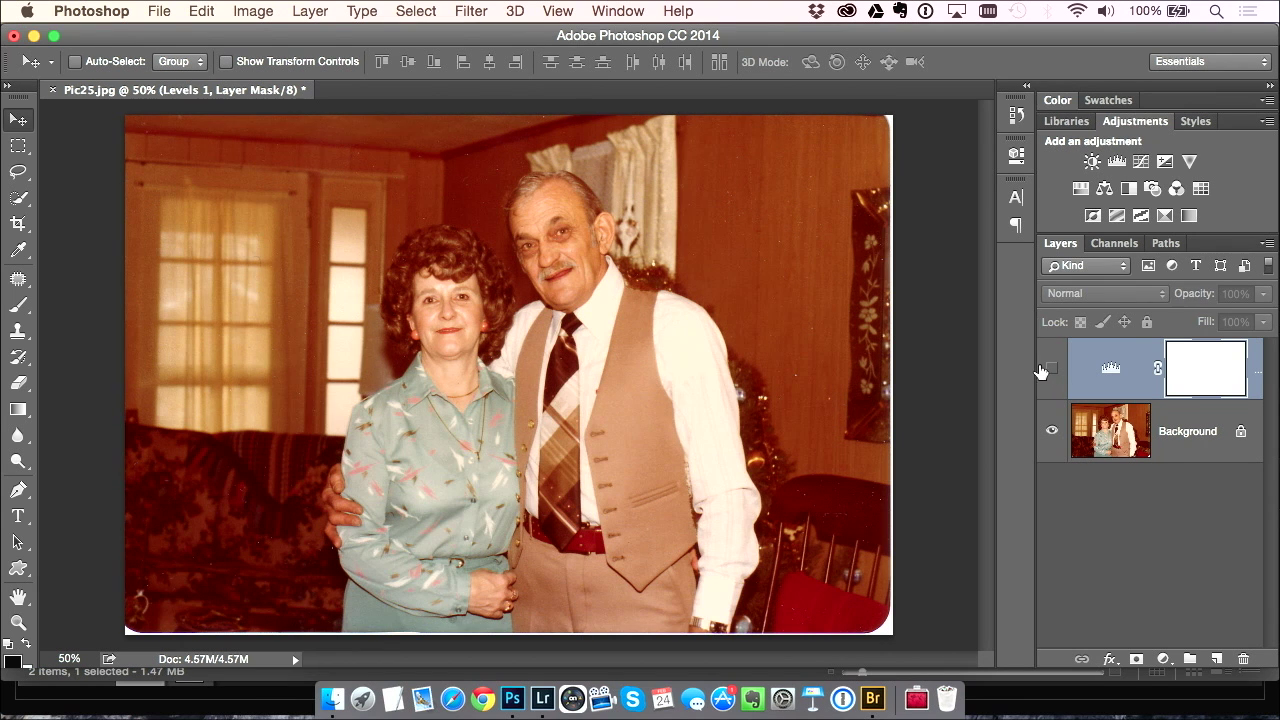
{"action": "left_click", "coordinate": [1048, 370]}
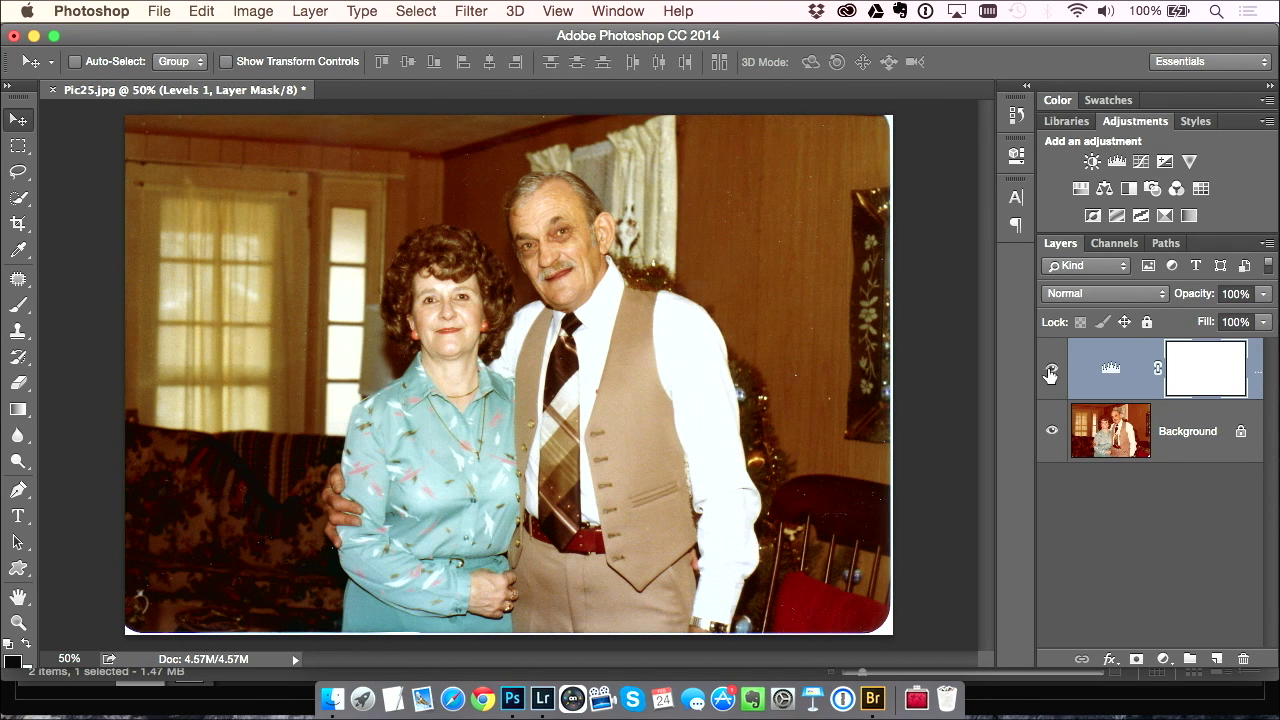
{"action": "left_click", "coordinate": [1051, 370]}
{"action": "key", "text": "super+w"}
{"action": "left_click", "coordinate": [572, 278]}
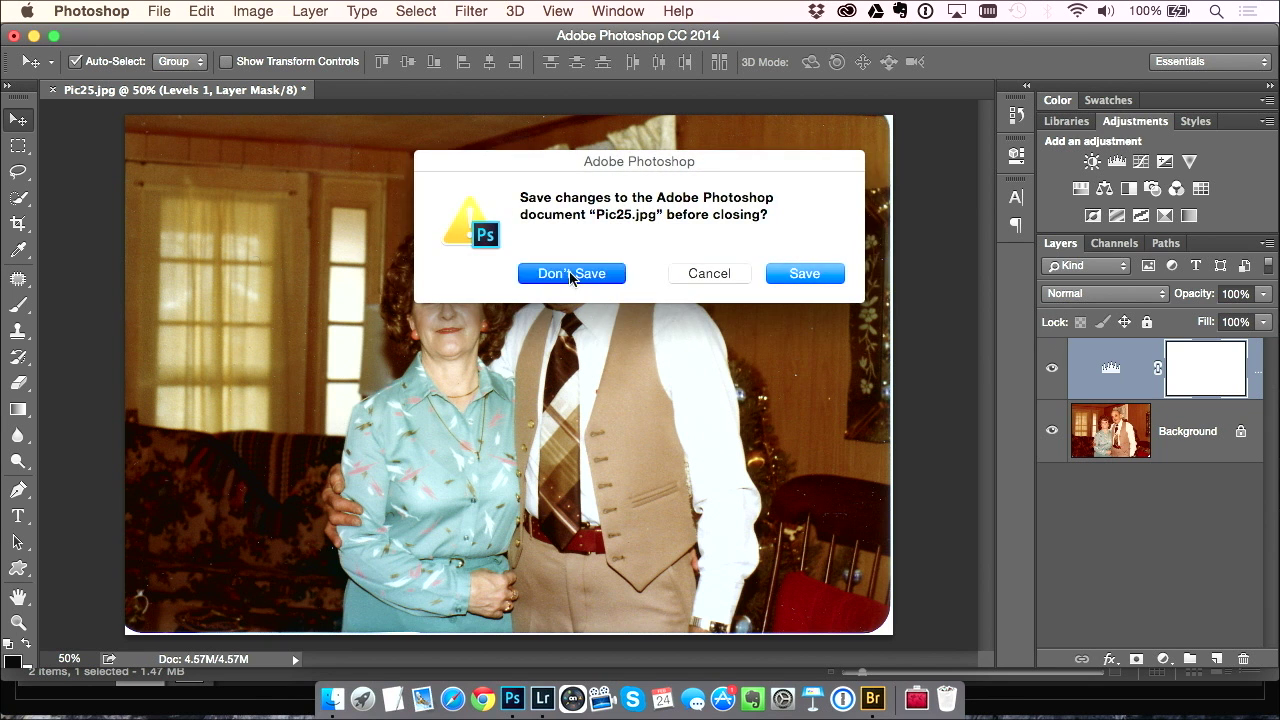